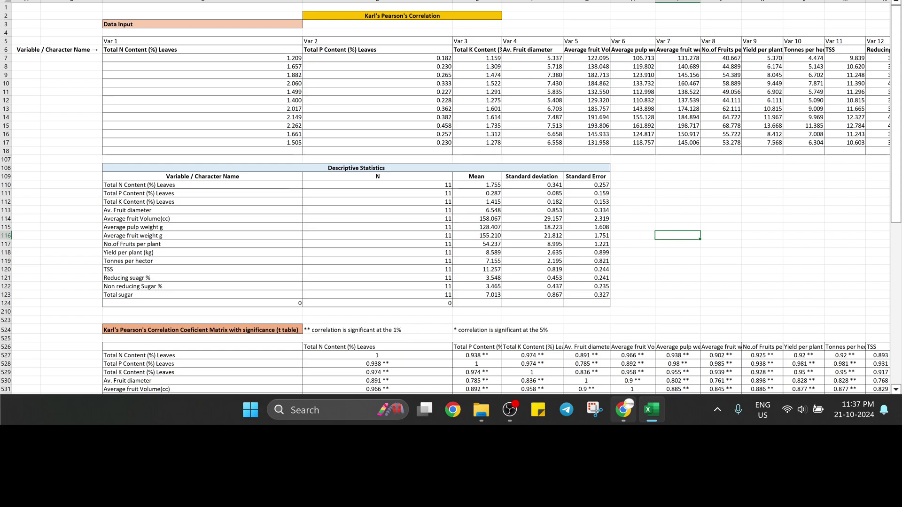
- Switch to the OPSTAT website in the browser and open its Correlation Analysis page
click(625, 409)
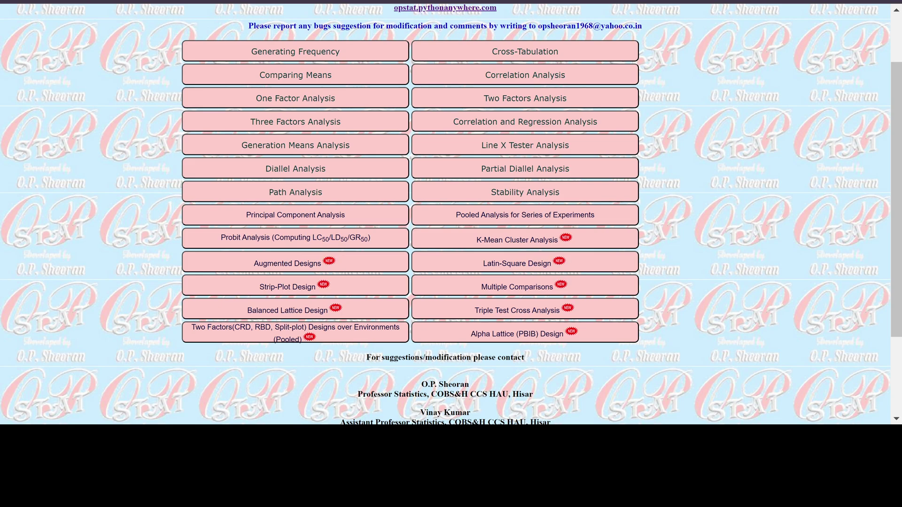
click(524, 75)
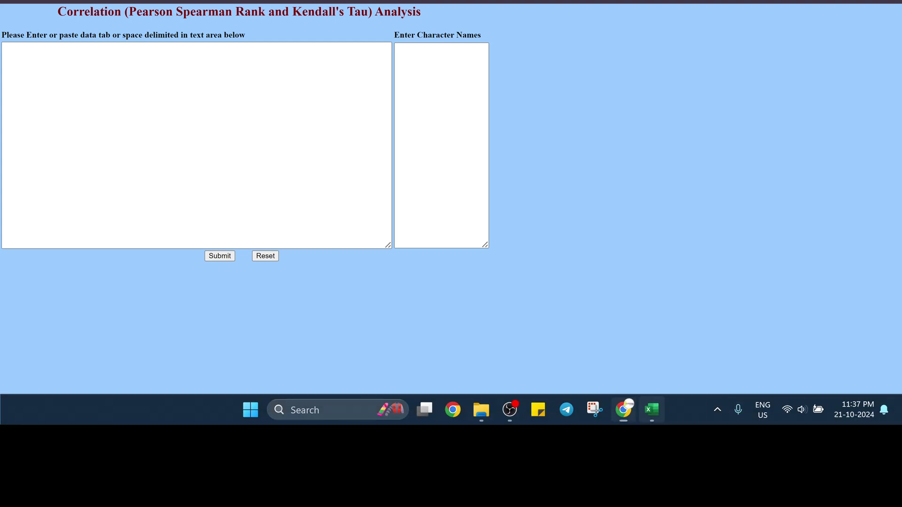
- Switch to the Excel workbook and copy the Var 1 to Var 14 data values in rows 7 to 17
click(651, 410)
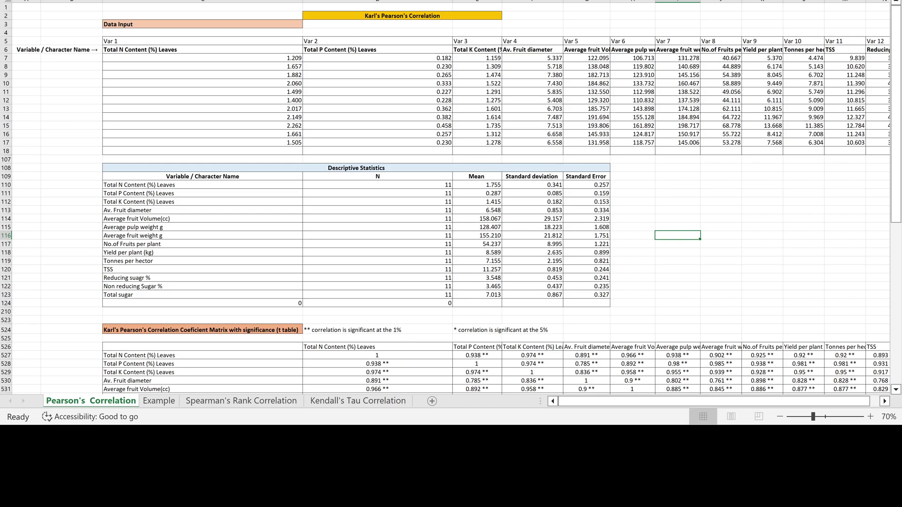
scroll(452, 197, down, 2)
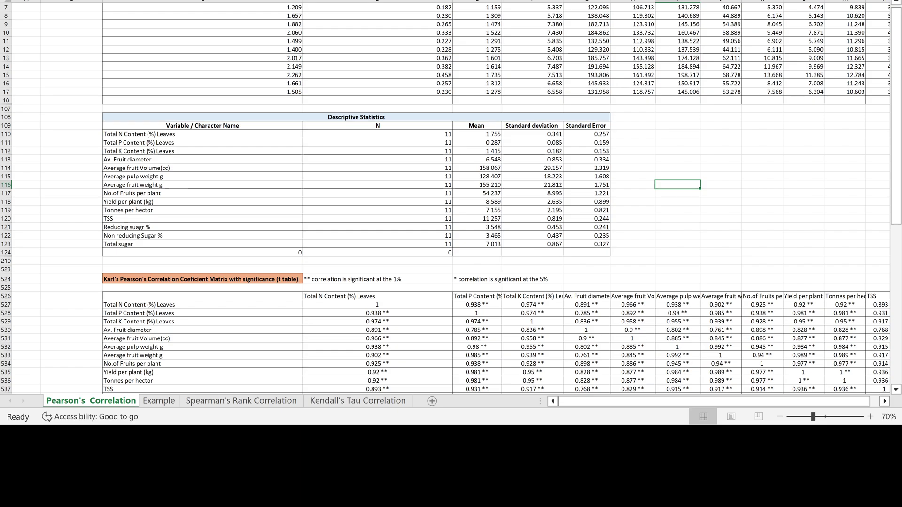
scroll(451, 197, up, 2)
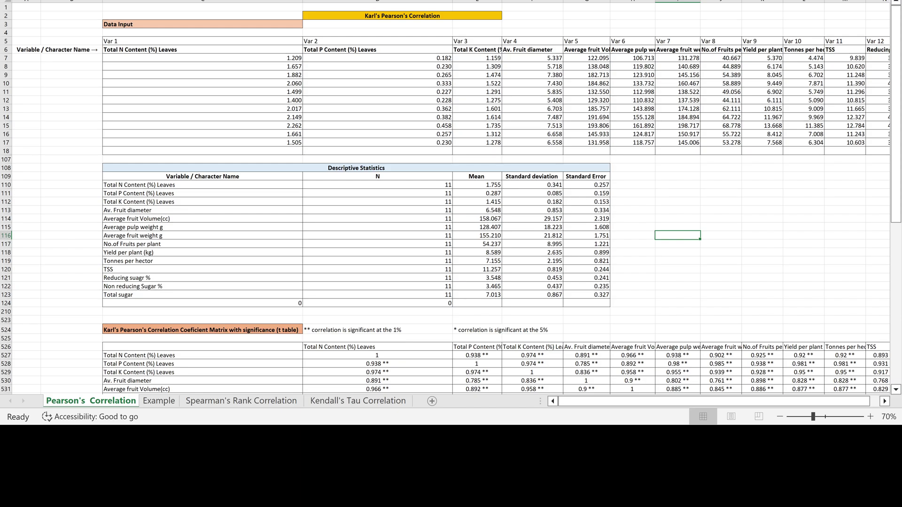
scroll(451, 198, down, 2)
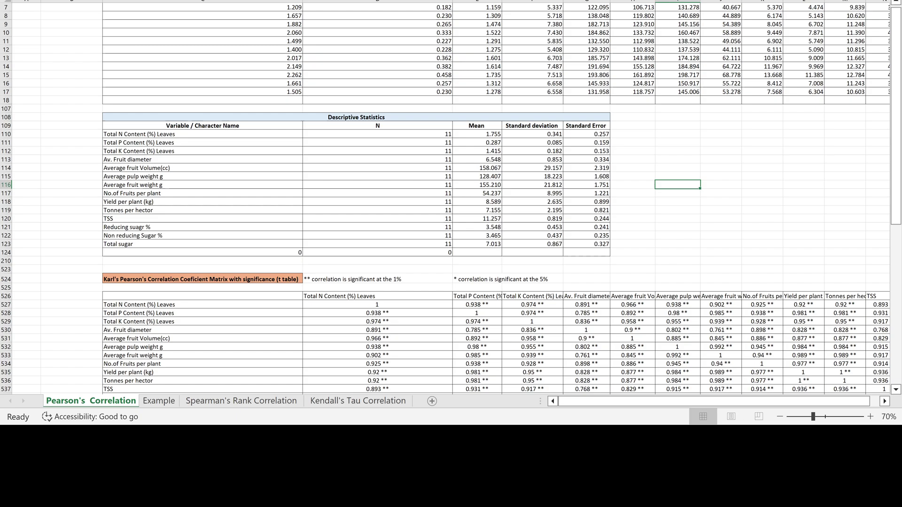
scroll(451, 197, up, 2)
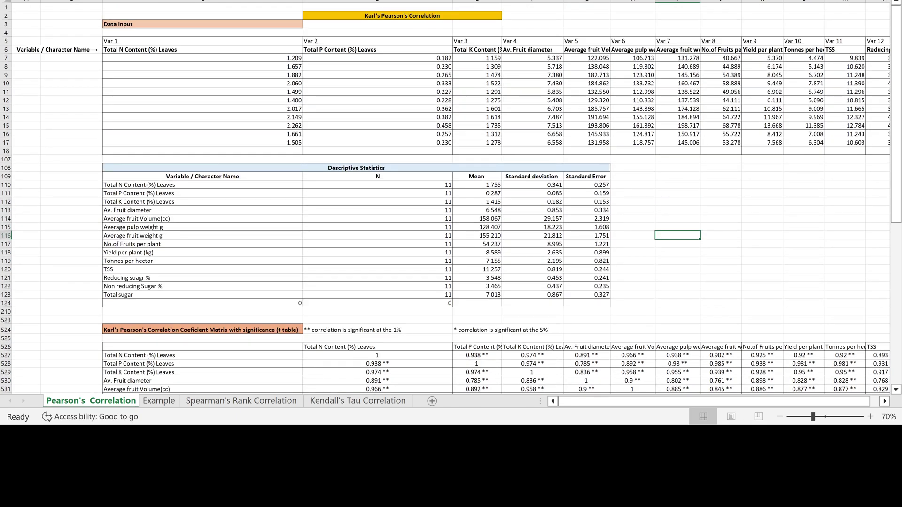
drag(202, 58, 887, 143)
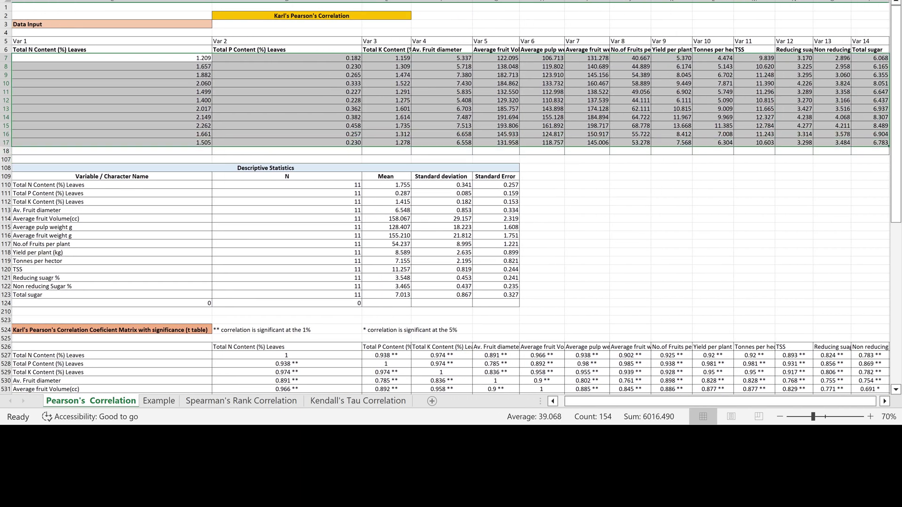
right_click(361, 108)
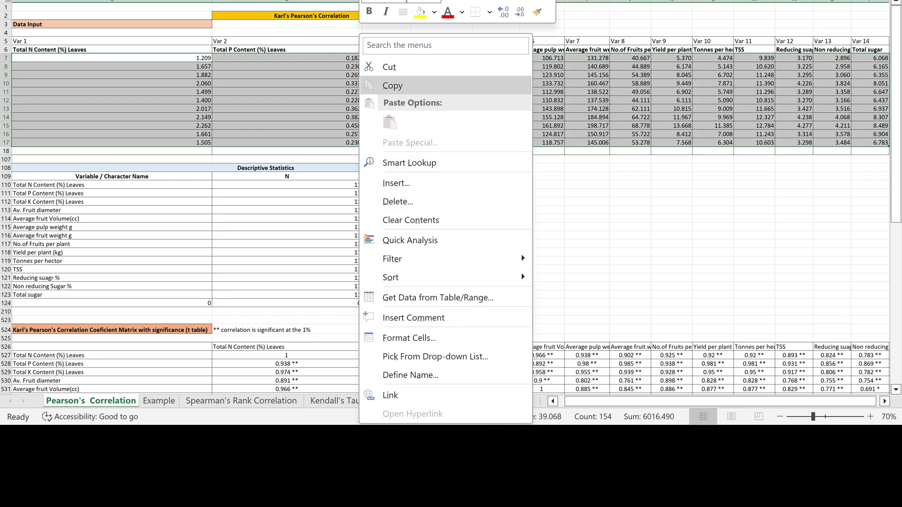
click(392, 86)
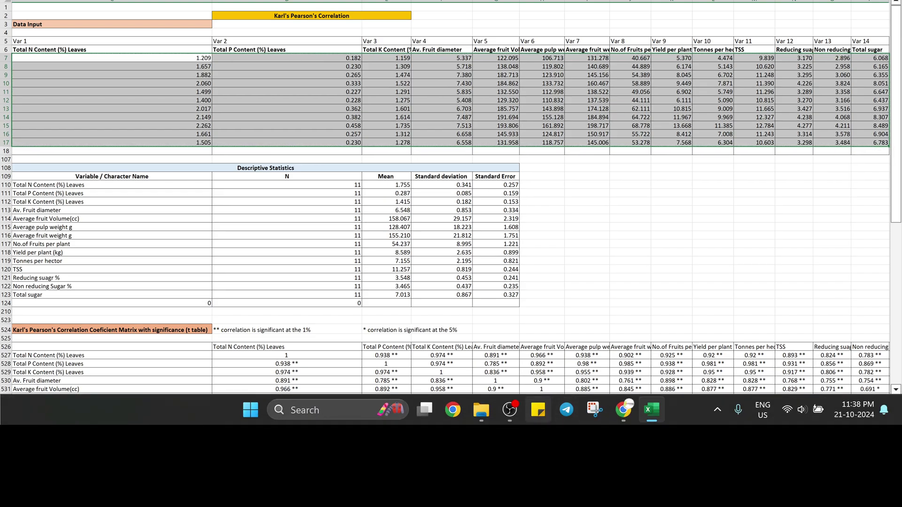
- Paste the copied values into the data area of the OPSTAT correlation form in the browser and submit it without character names
click(629, 404)
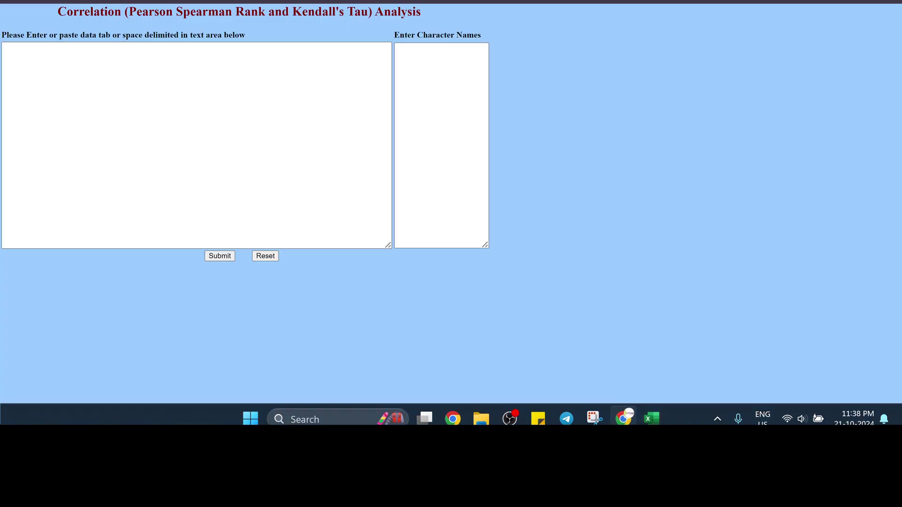
right_click(49, 58)
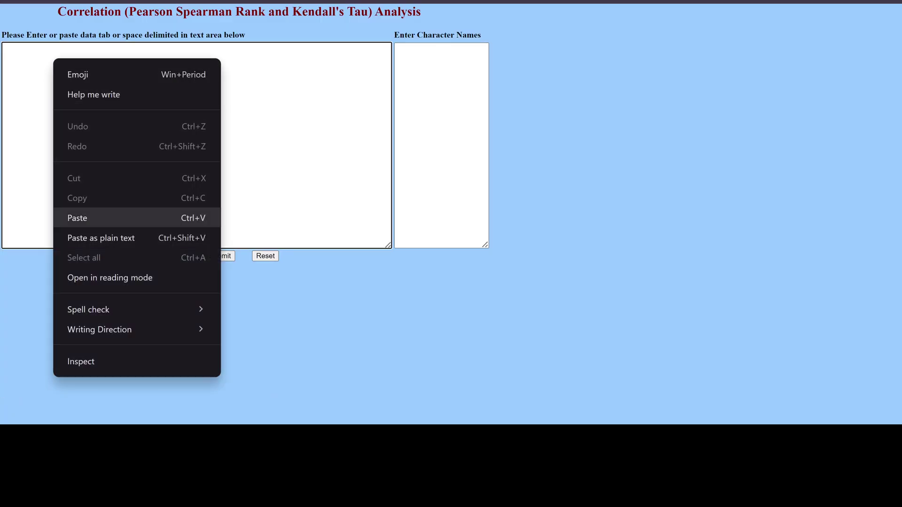
click(70, 217)
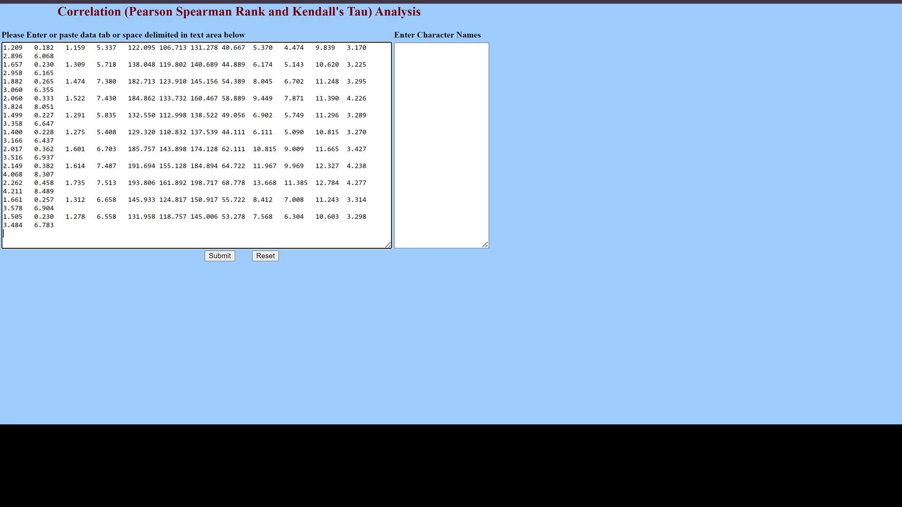
click(396, 48)
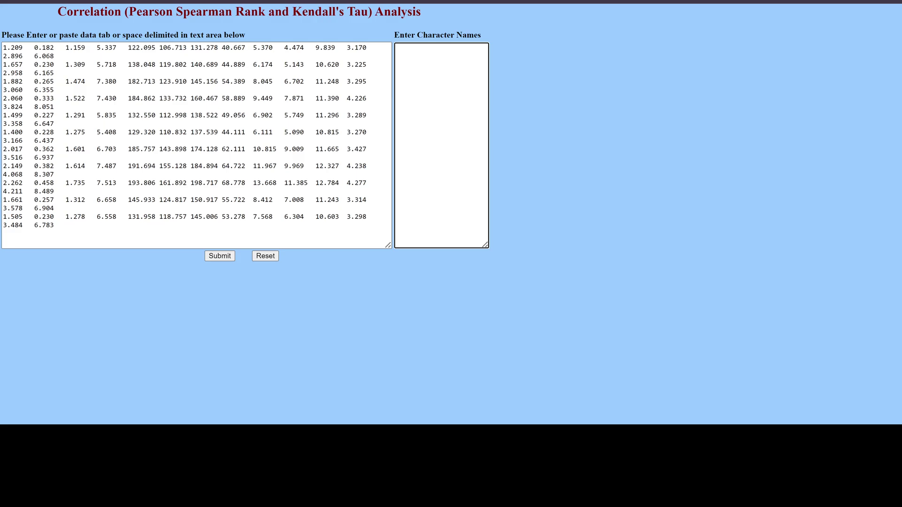
key(Tab)
key(Return)
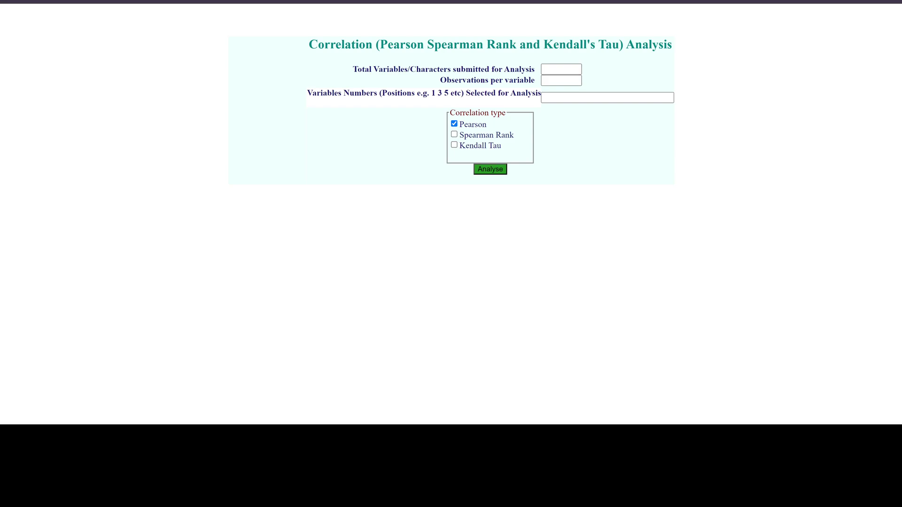
- Check the number of variables in the Excel data and set the total variables submitted for analysis to 14
click(562, 80)
click(561, 69)
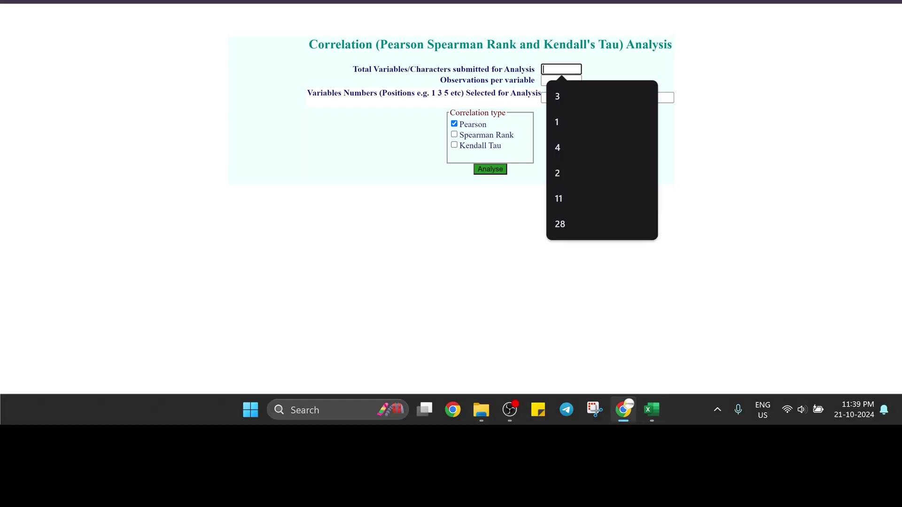
click(652, 410)
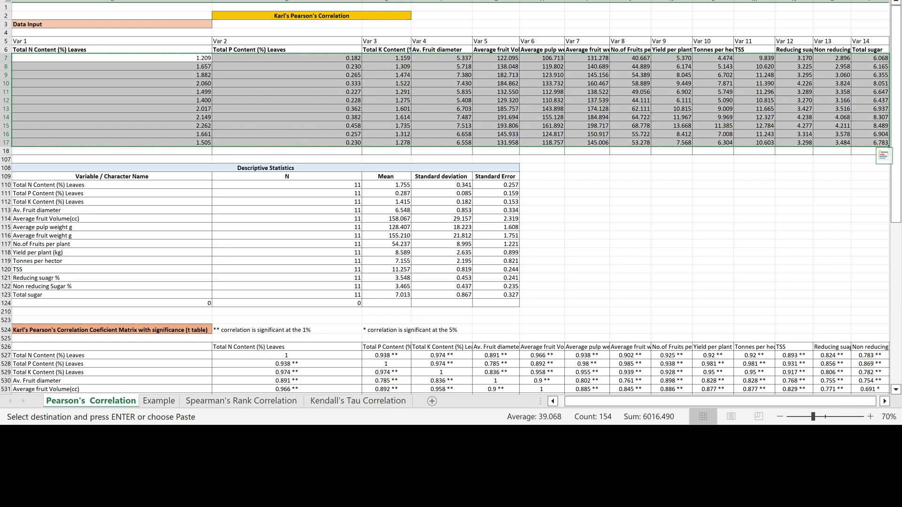
click(624, 409)
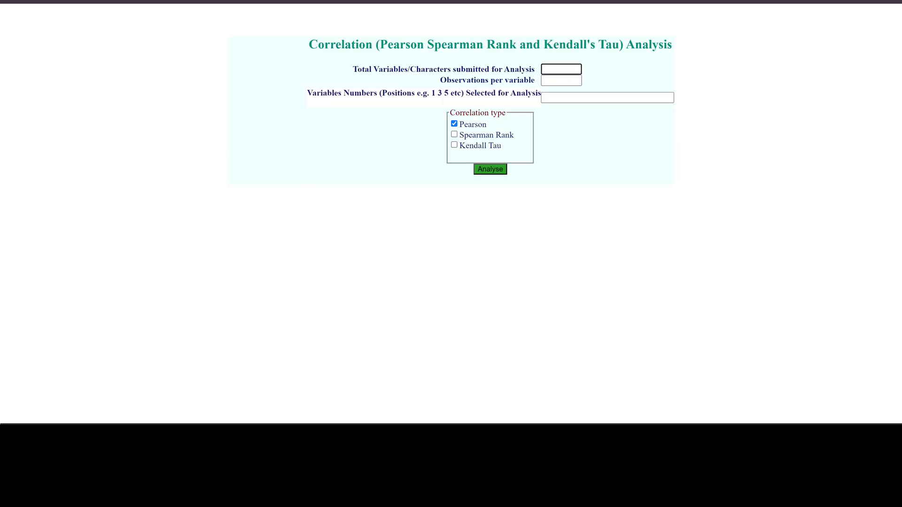
click(561, 69)
text(14)
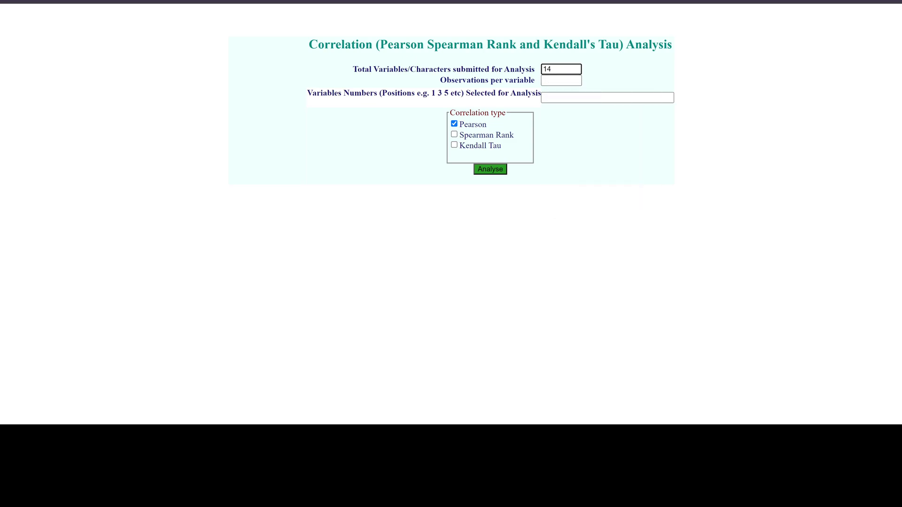
- Count the Var 1 observations in the Excel sheet and set the observations per variable to 11 in the OPSTAT form
click(651, 409)
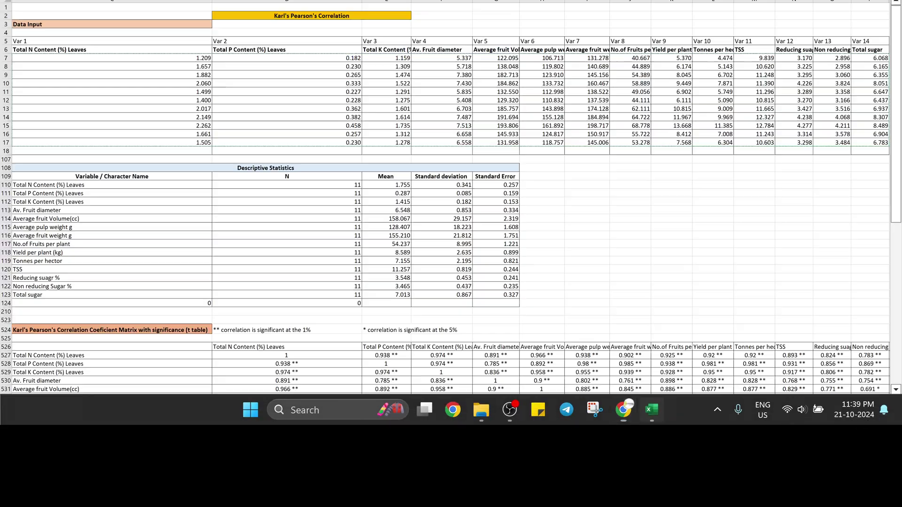
click(112, 151)
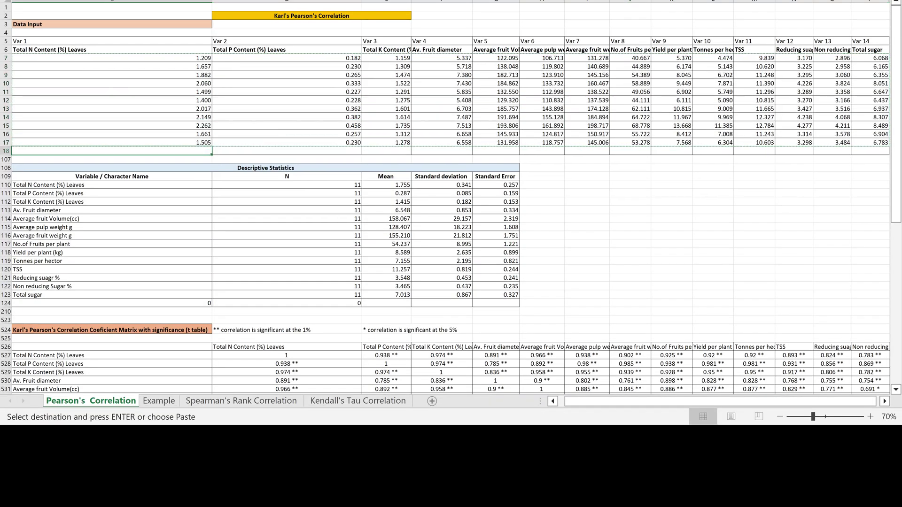
drag(112, 58, 112, 143)
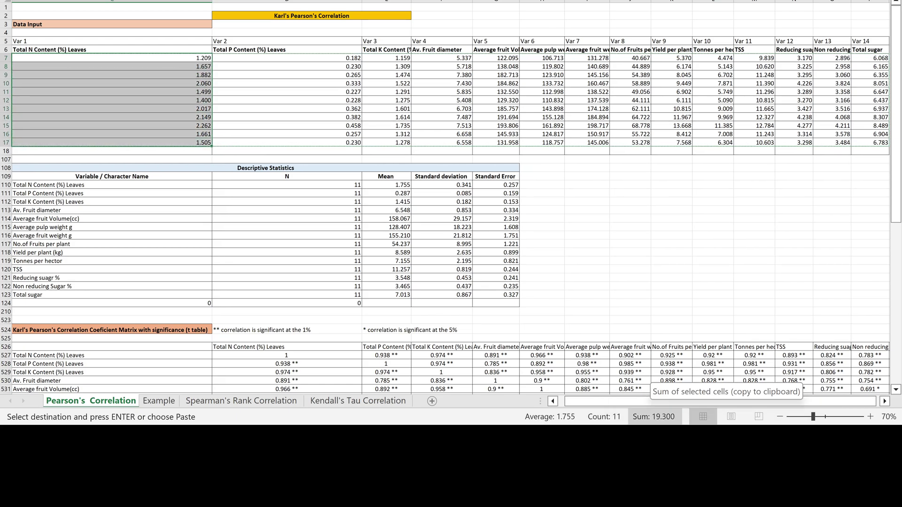
click(625, 408)
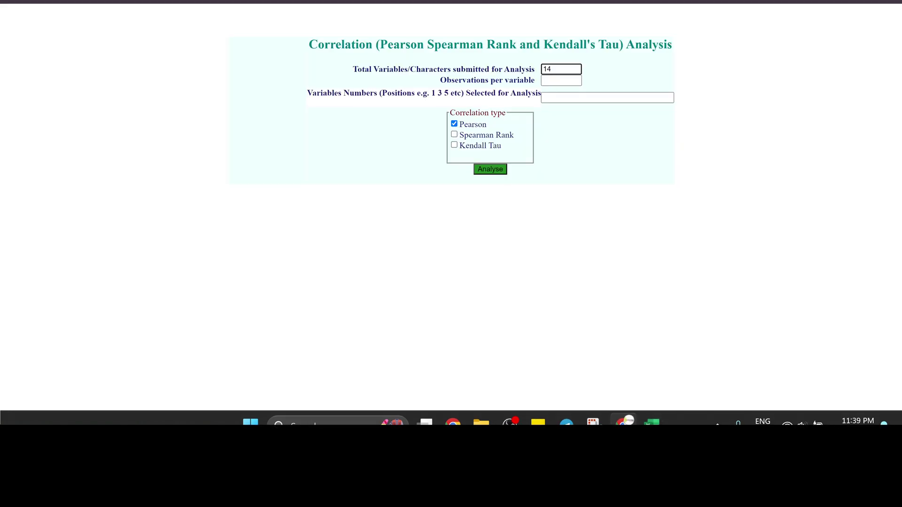
click(561, 80)
text(11)
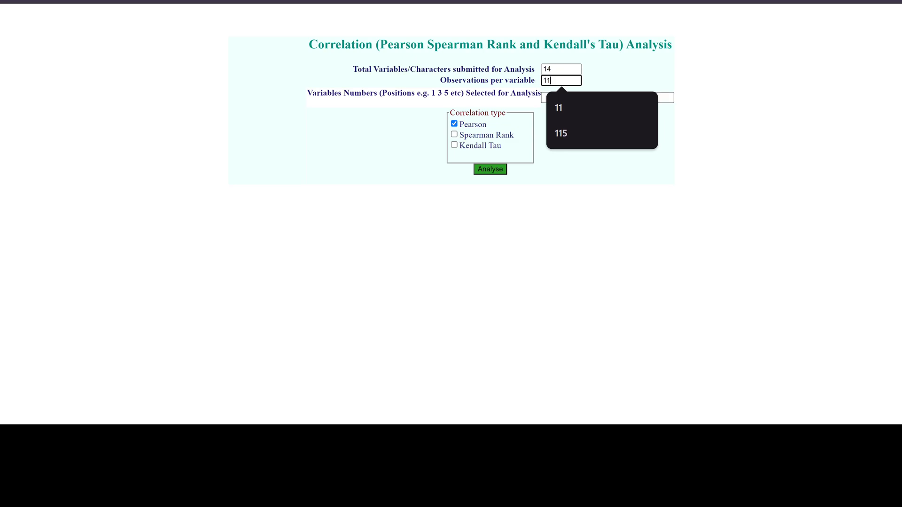
- Set the variable numbers selected for analysis to 1 through 14, separated by spaces, and run the Pearson correlation analysis
key(Tab)
key(Down)
key(Down)
key(Down)
key(Down)
key(Down)
key(Down)
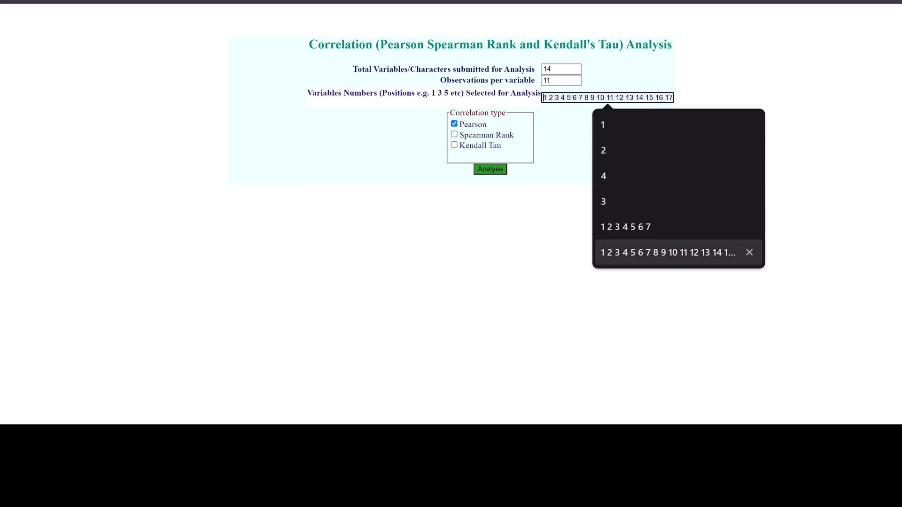
key(Return)
click(636, 97)
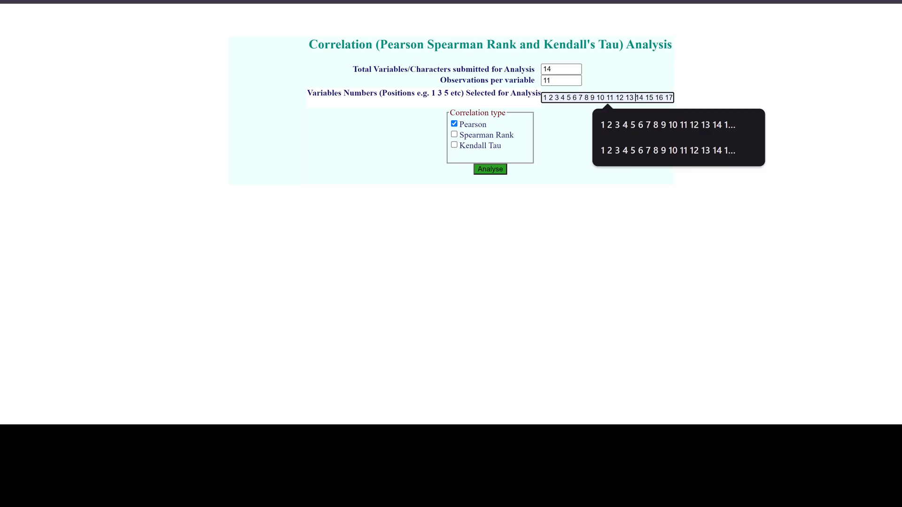
click(653, 98)
key(Right)
key(Right)
key(Right)
key(Right)
key(Right)
text(18)
key(BackSpace)
key(BackSpace)
key(BackSpace)
key(BackSpace)
key(BackSpace)
key(BackSpace)
key(BackSpace)
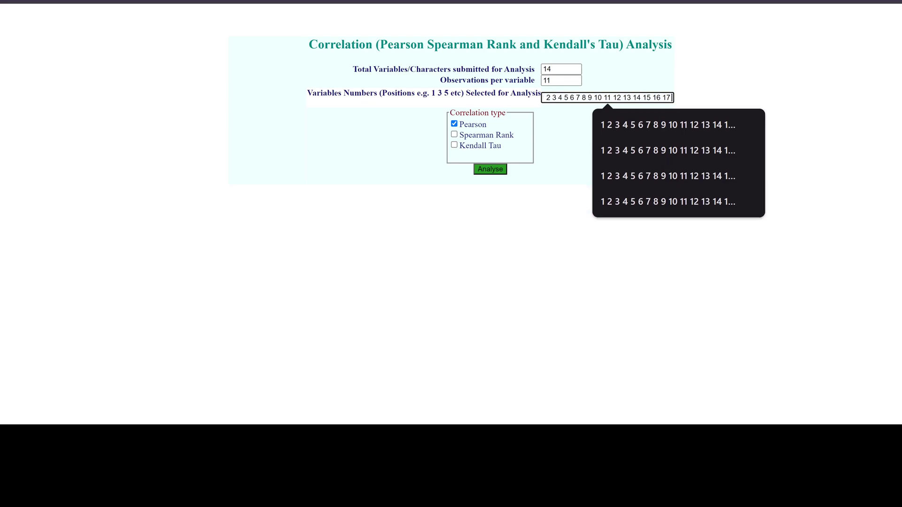
key(BackSpace)
key(BackSpace)
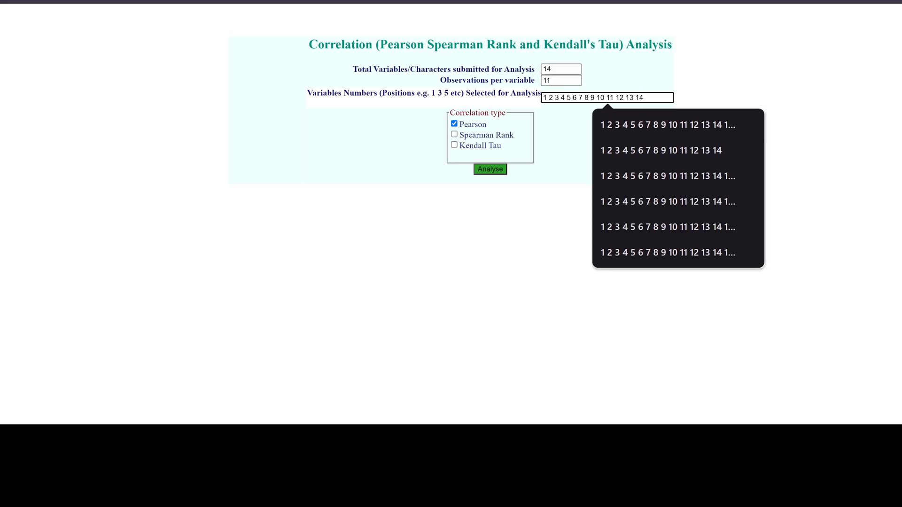
key(Return)
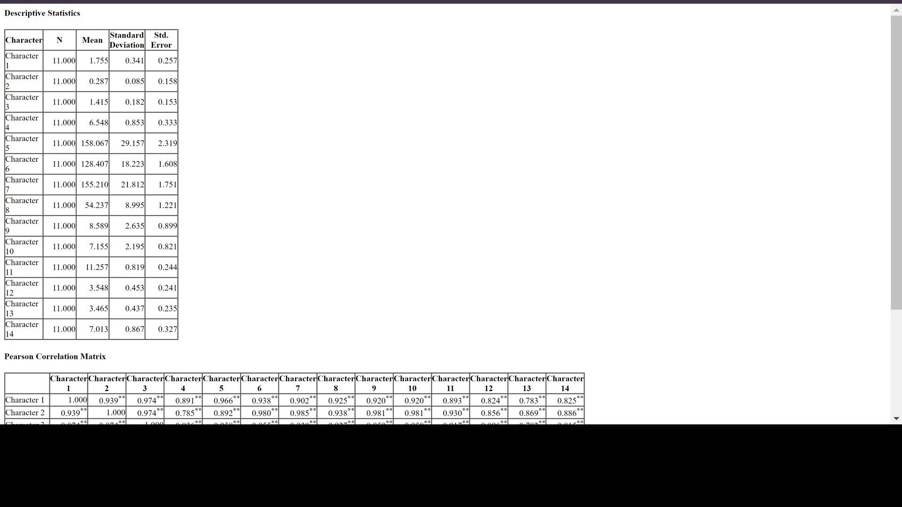
- Compare OPSTAT's descriptive statistics and Pearson correlation matrix with the corresponding tables on the Pearson's Correlation sheet in Excel
scroll(295, 211, down, 3)
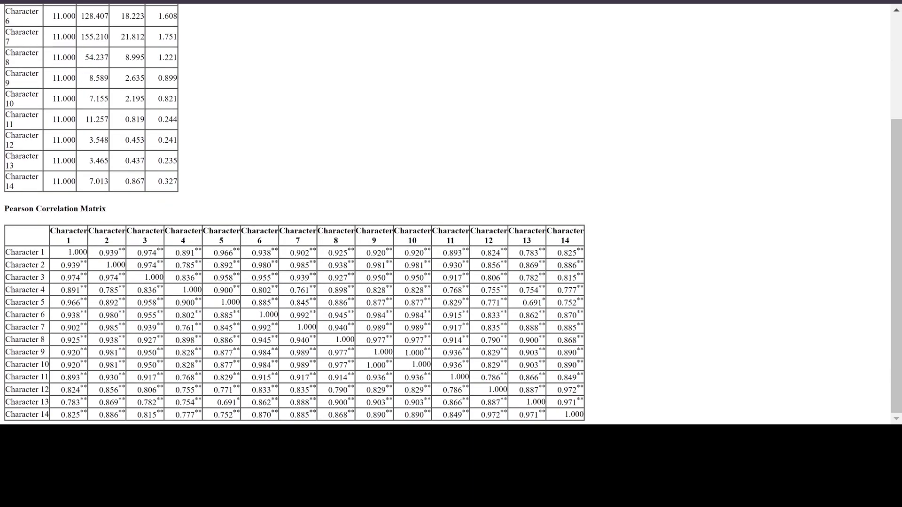
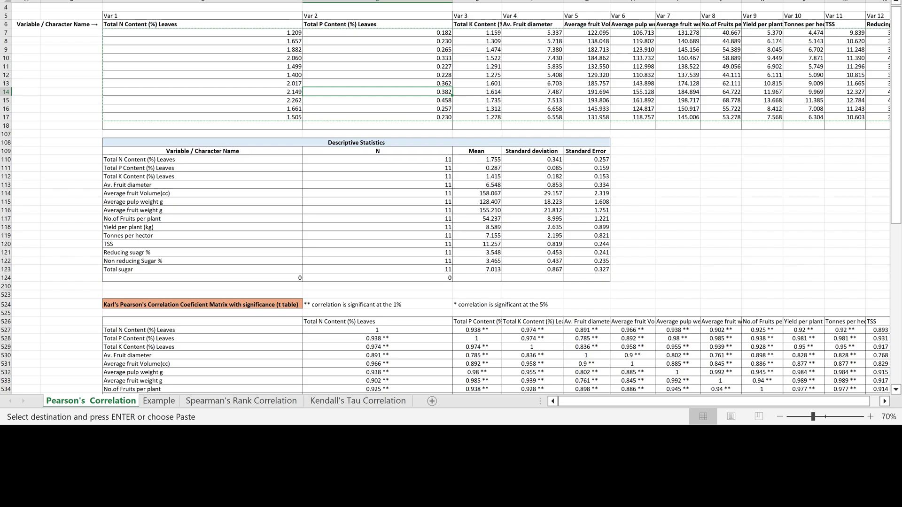
drag(202, 33, 202, 117)
key(ctrl+v)
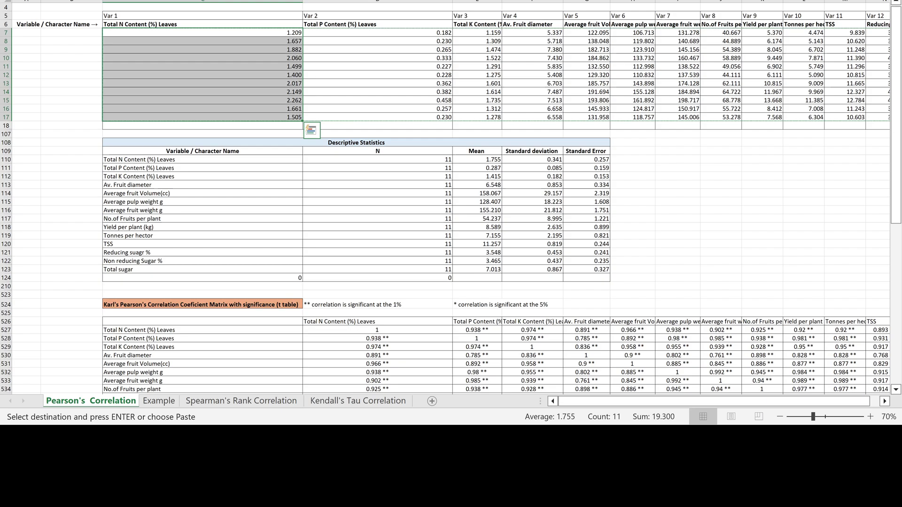
click(313, 133)
scroll(451, 198, down, 2)
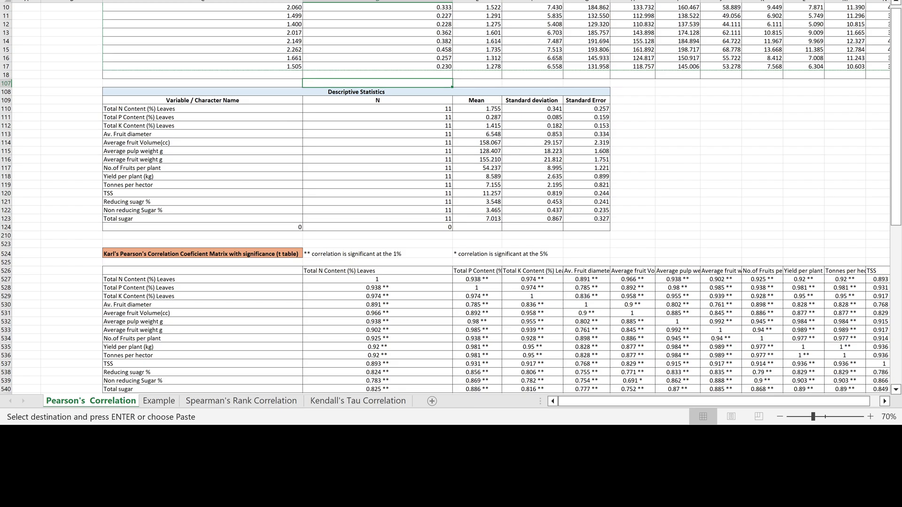
scroll(451, 197, down, 4)
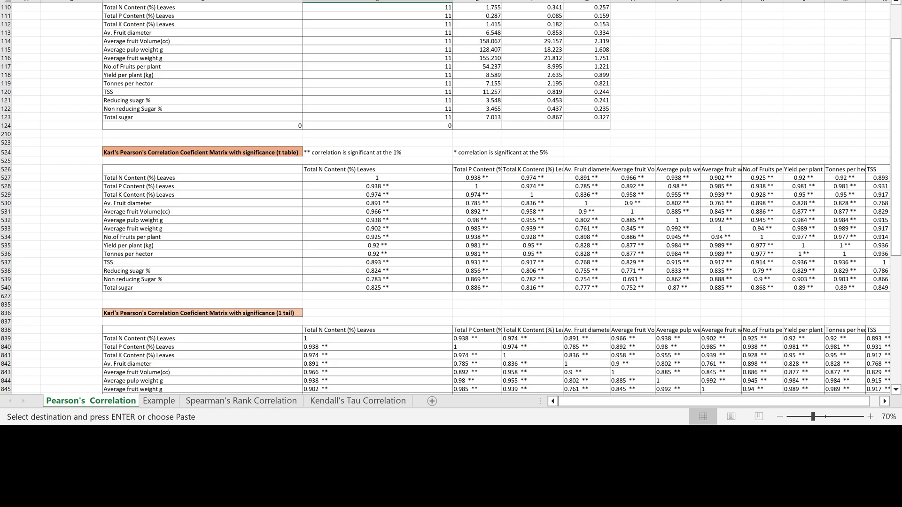
scroll(451, 197, right, 3)
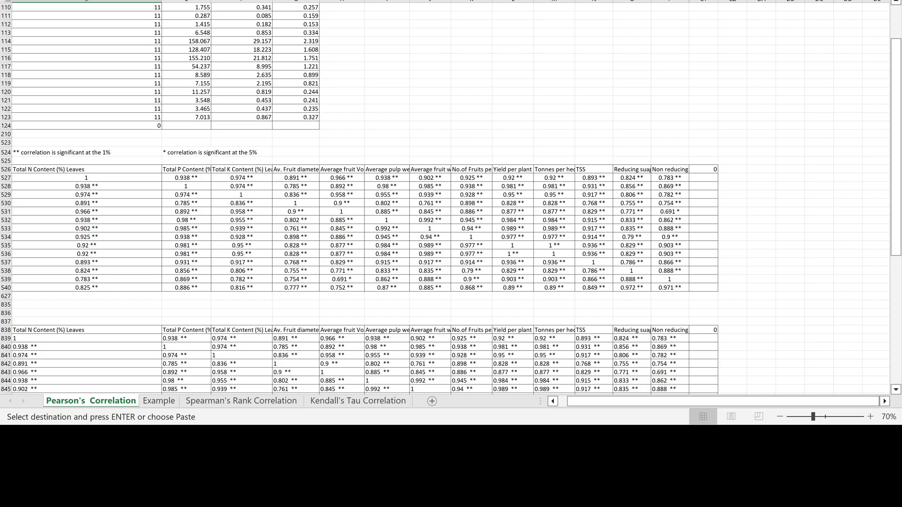
- Review the t table, 1 tail and 2 tail significance matrices on the Pearson's Correlation sheet, and return to the data input section
drag(724, 403, 715, 402)
scroll(451, 197, down, 5)
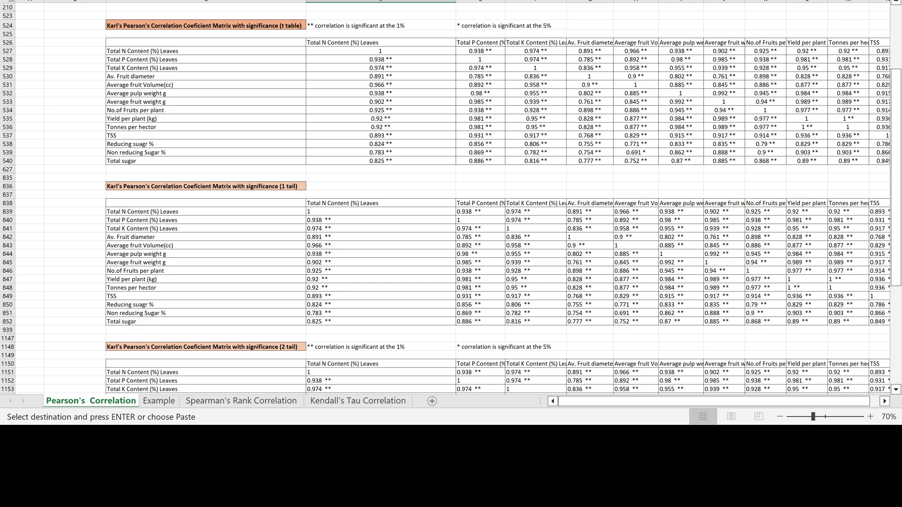
scroll(451, 197, down, 5)
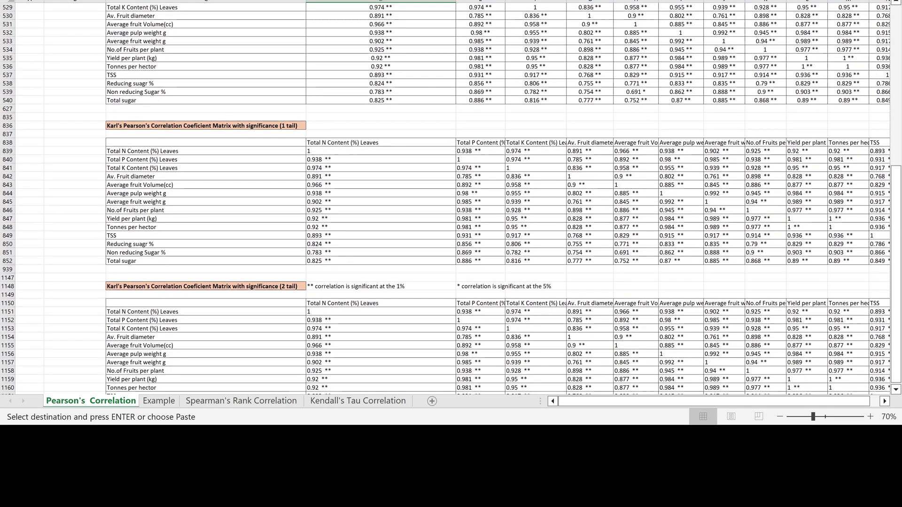
scroll(452, 198, down, 1)
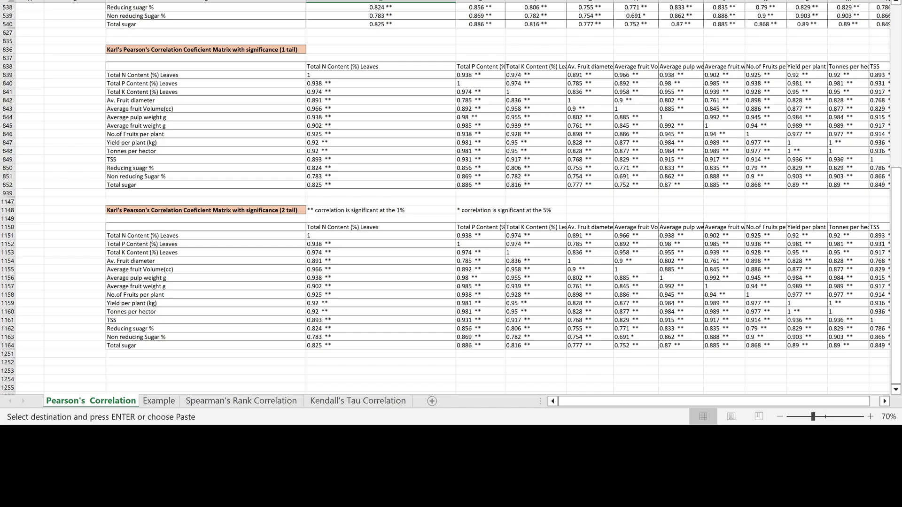
scroll(451, 197, up, 6)
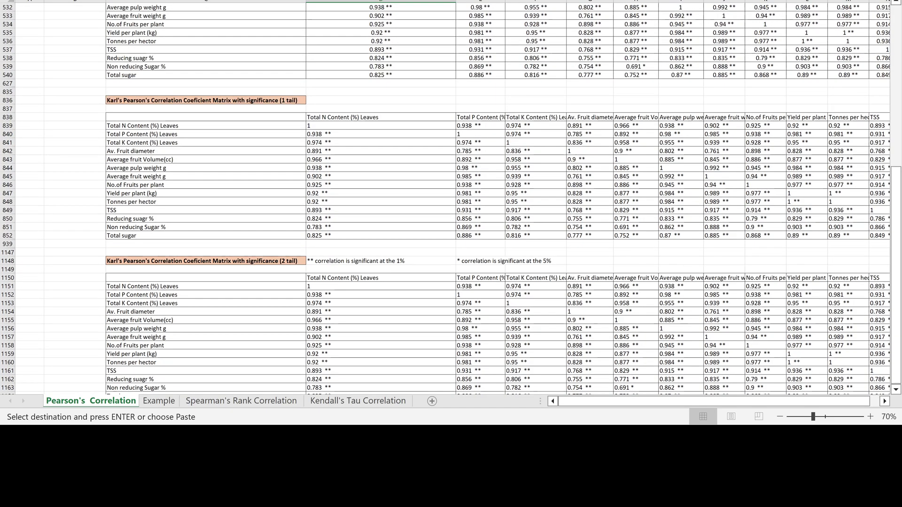
scroll(451, 197, up, 6)
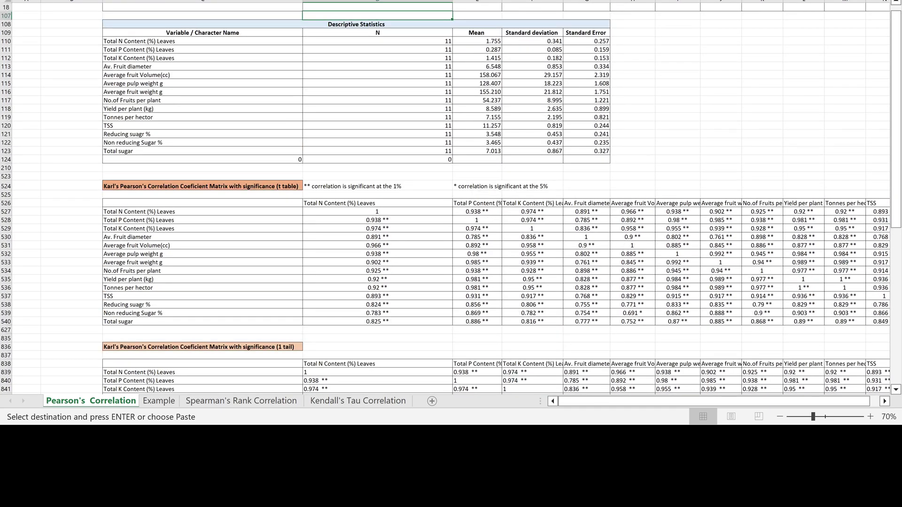
scroll(451, 198, up, 6)
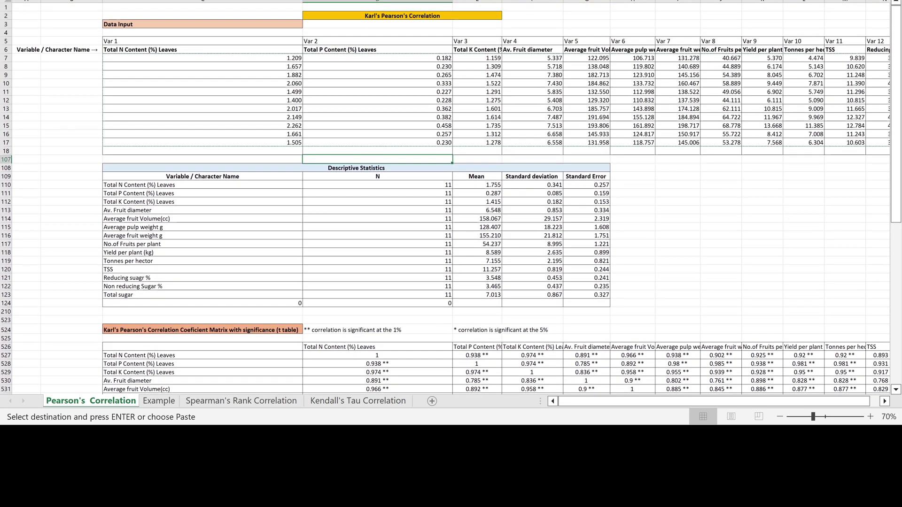